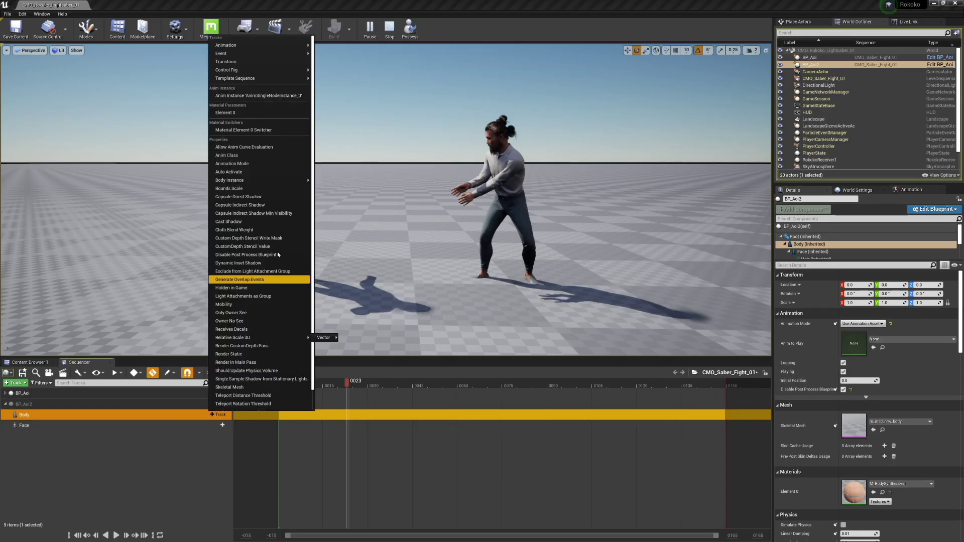
Add the BP_Aoi_Scene_1_09_0_1_2_3 animation to BP_Aoi2's body and move its clip to start at frame 0.
{"action": "mouse_move", "coordinate": [258, 45]}
{"action": "left_click", "coordinate": [341, 56]}
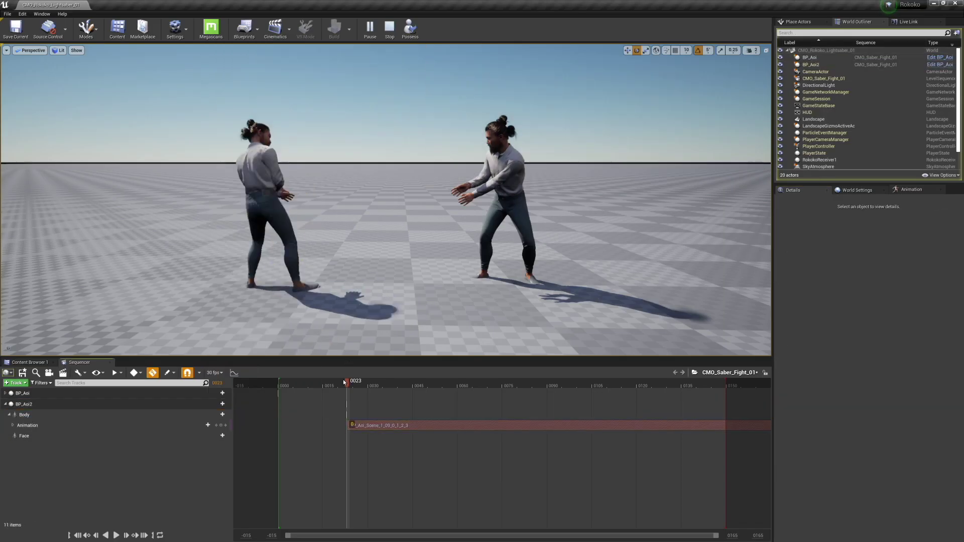
{"action": "left_click_drag", "start_coordinate": [388, 423], "coordinate": [319, 424]}
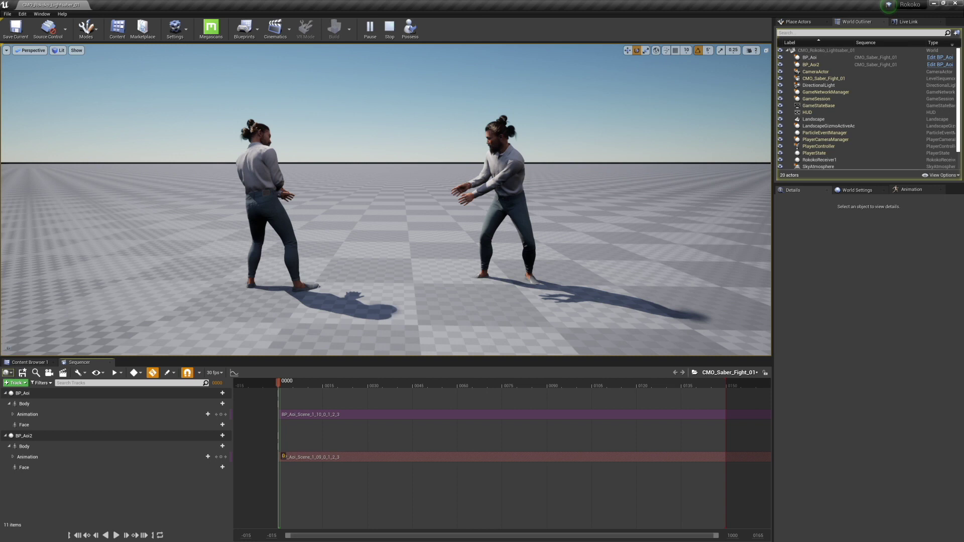
{"action": "left_click_drag", "start_coordinate": [242, 384], "coordinate": [300, 397]}
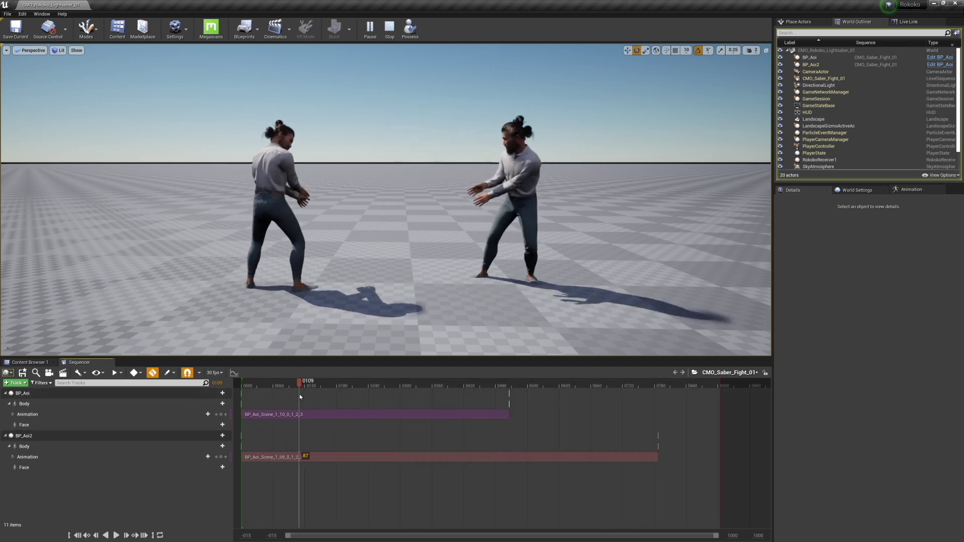
Trim the start of BP_Aoi's clip, move it back to frame 0 and shift BP_Aoi2's clip earlier so the fight moves line up.
{"action": "left_click_drag", "start_coordinate": [244, 414], "coordinate": [323, 391]}
{"action": "left_click_drag", "start_coordinate": [350, 414], "coordinate": [281, 415]}
{"action": "left_click_drag", "start_coordinate": [271, 387], "coordinate": [282, 403]}
{"action": "left_click_drag", "start_coordinate": [421, 455], "coordinate": [233, 447]}
{"action": "left_click_drag", "start_coordinate": [306, 387], "coordinate": [345, 404]}
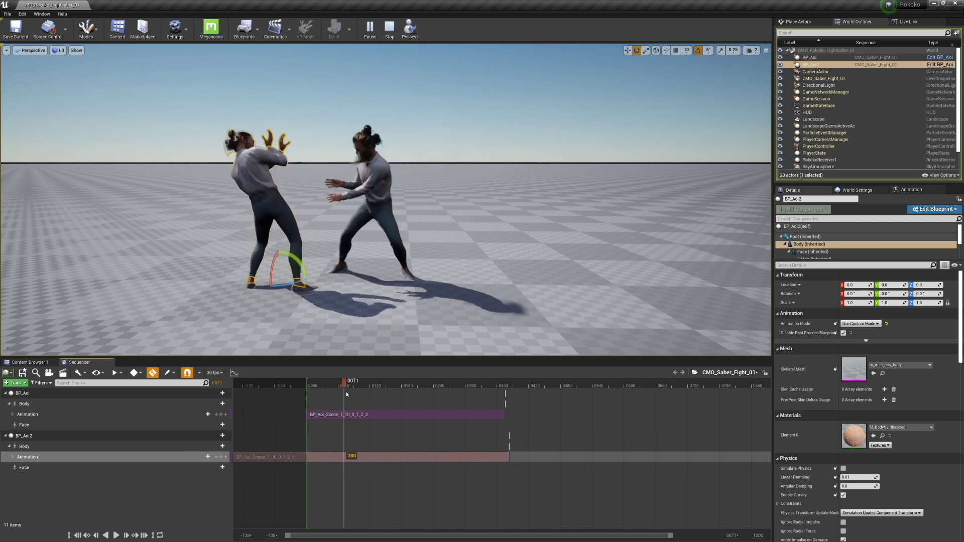
Duplicate BP_Aoi's animation clip at frame 427 and trim the end of the original clip to frame 171.
{"action": "left_click_drag", "start_coordinate": [348, 394], "coordinate": [396, 427]}
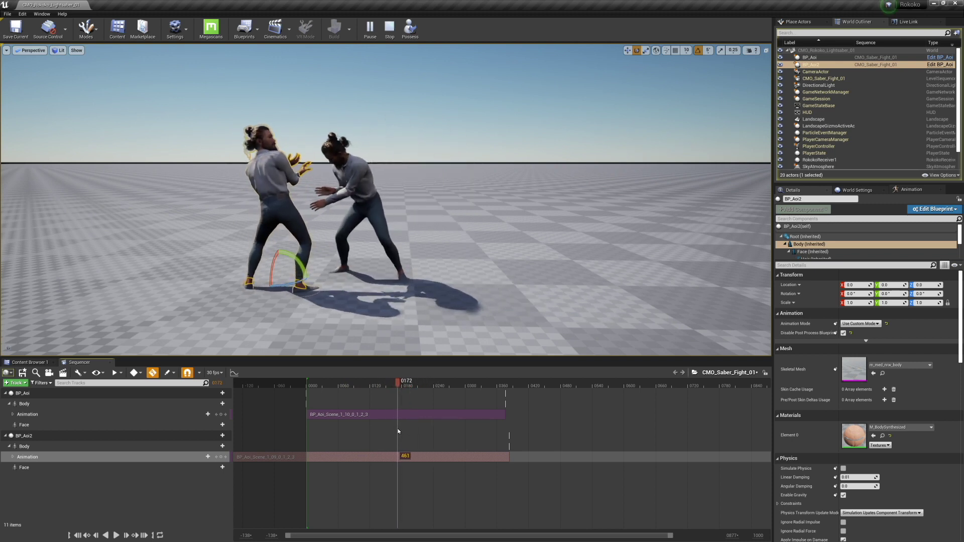
{"action": "left_click", "coordinate": [398, 414]}
{"action": "right_click", "coordinate": [397, 414]}
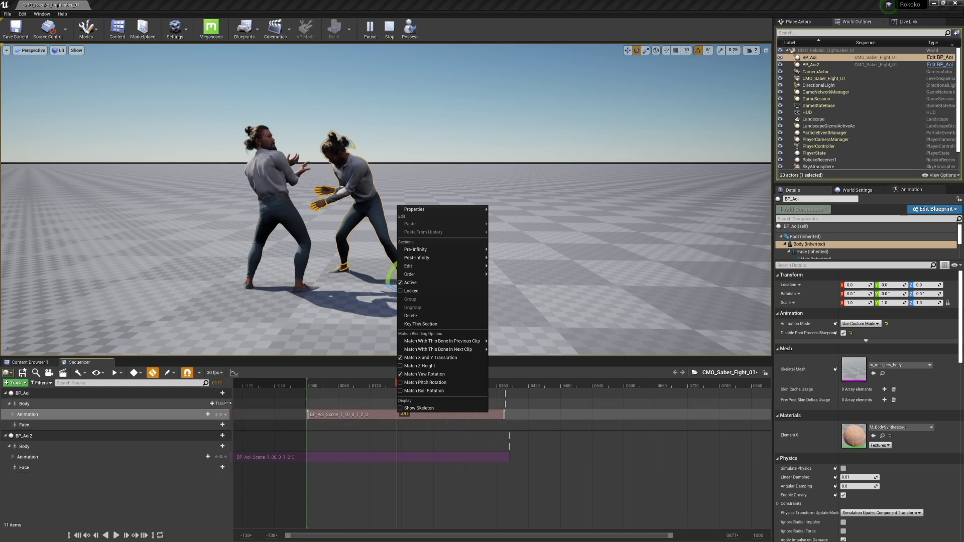
{"action": "left_click", "coordinate": [22, 372]}
{"action": "left_click", "coordinate": [533, 387]}
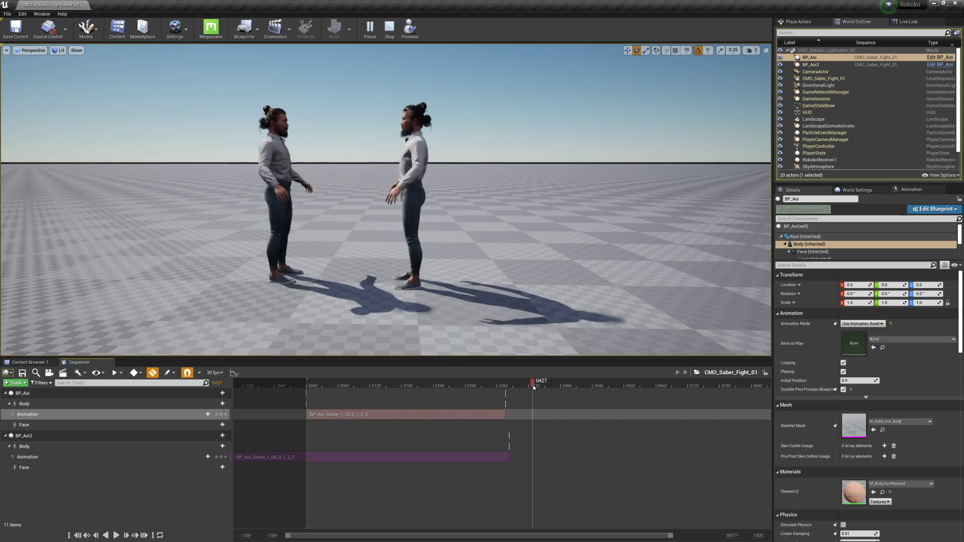
{"action": "key", "text": "ctrl+v"}
{"action": "left_click_drag", "start_coordinate": [533, 387], "coordinate": [393, 393]}
{"action": "left_click_drag", "start_coordinate": [504, 415], "coordinate": [397, 421]}
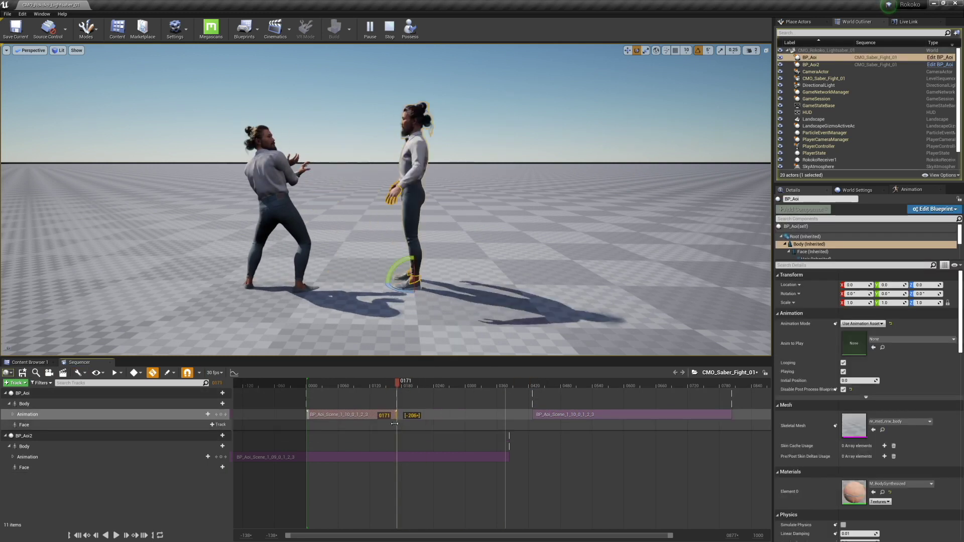
Paste another copy of BP_Aoi's clip, trim the pieces and overlap all three on the track to blend the moves.
{"action": "key", "text": "ctrl+c"}
{"action": "key", "text": "ctrl+v"}
{"action": "left_click_drag", "start_coordinate": [437, 386], "coordinate": [423, 414]}
{"action": "left_click_drag", "start_coordinate": [395, 386], "coordinate": [417, 400]}
{"action": "left_click_drag", "start_coordinate": [533, 387], "coordinate": [625, 414]}
{"action": "left_click_drag", "start_coordinate": [534, 414], "coordinate": [463, 415]}
{"action": "left_click_drag", "start_coordinate": [430, 387], "coordinate": [409, 391]}
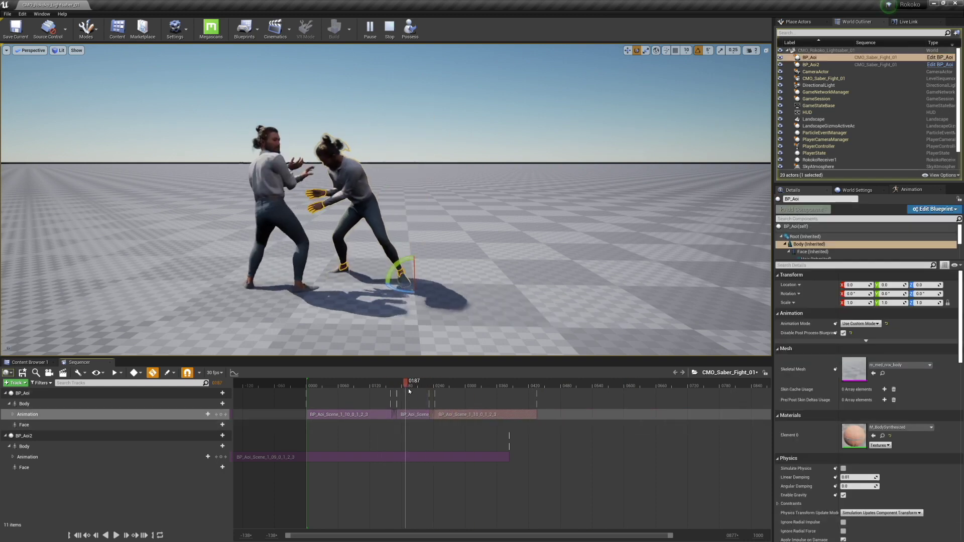
{"action": "scroll", "coordinate": [418, 408], "scroll_direction": "up", "scroll_amount": 4, "text": "ctrl"}
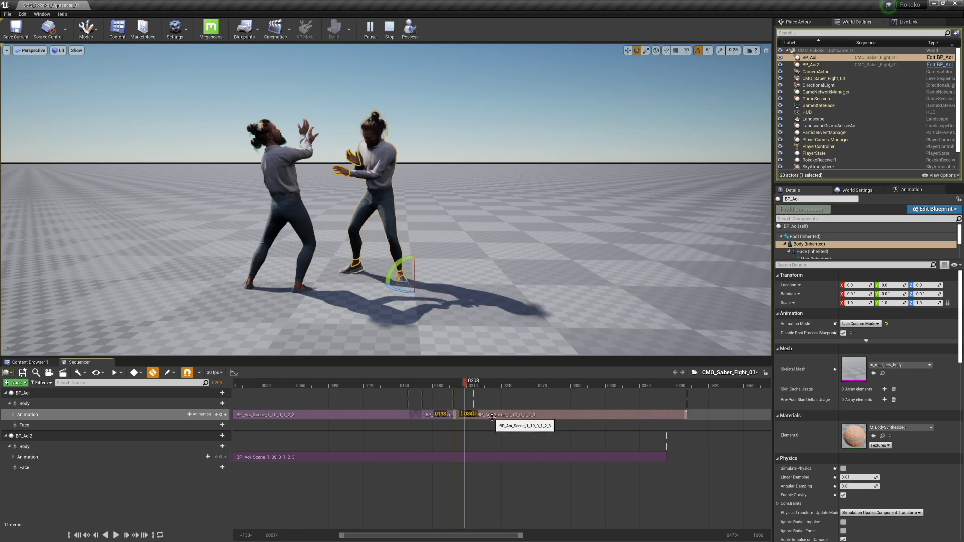
Set the end of the sequence's playback range after the blended moves and play the fight from frame 0.
{"action": "left_click_drag", "start_coordinate": [456, 397], "coordinate": [606, 435]}
{"action": "key", "text": "bracketright"}
{"action": "key", "text": "Up"}
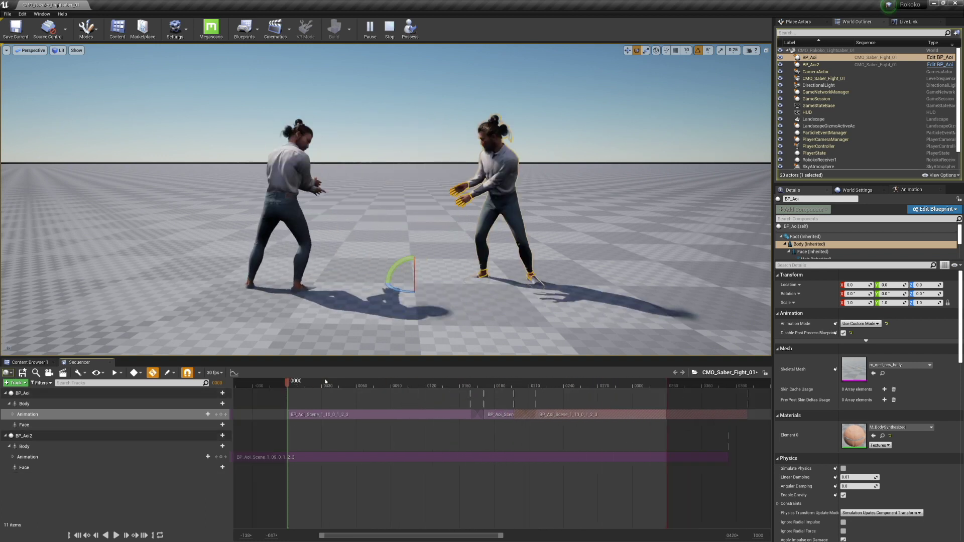
{"action": "key", "text": "space"}
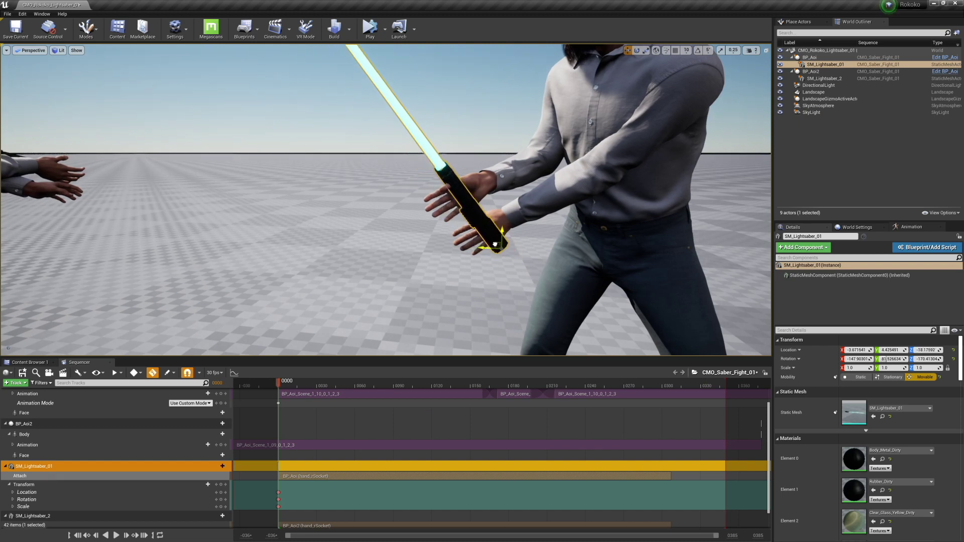
Move and rotate SM_Lightsaber_01 at frame 0 so that its hilt sits between BP_Aoi's hands.
{"action": "key", "text": "a"}
{"action": "right_click_drag", "start_coordinate": [485, 249], "coordinate": [605, 239]}
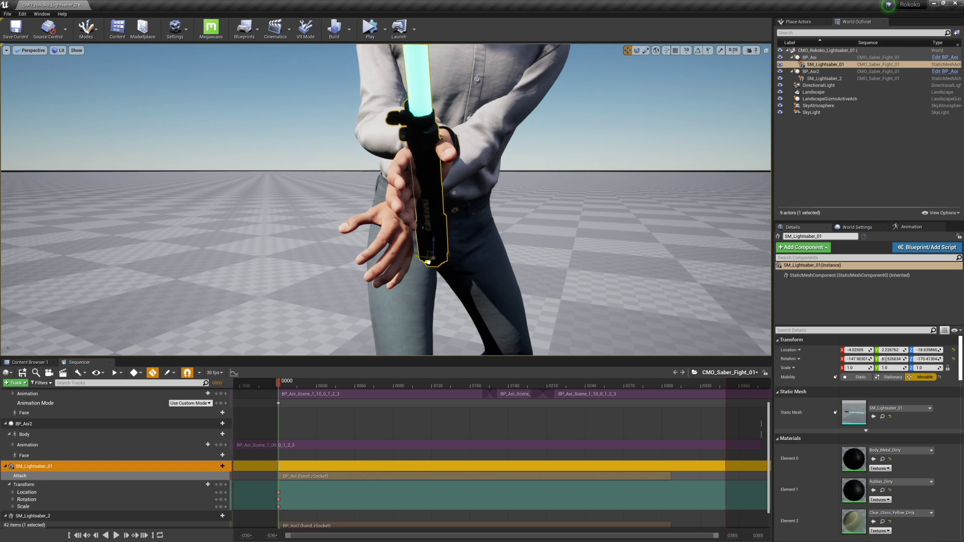
{"action": "left_click_drag", "start_coordinate": [424, 269], "coordinate": [421, 272]}
{"action": "key", "text": "d"}
{"action": "right_click_drag", "start_coordinate": [421, 272], "coordinate": [272, 258]}
{"action": "key", "text": "e"}
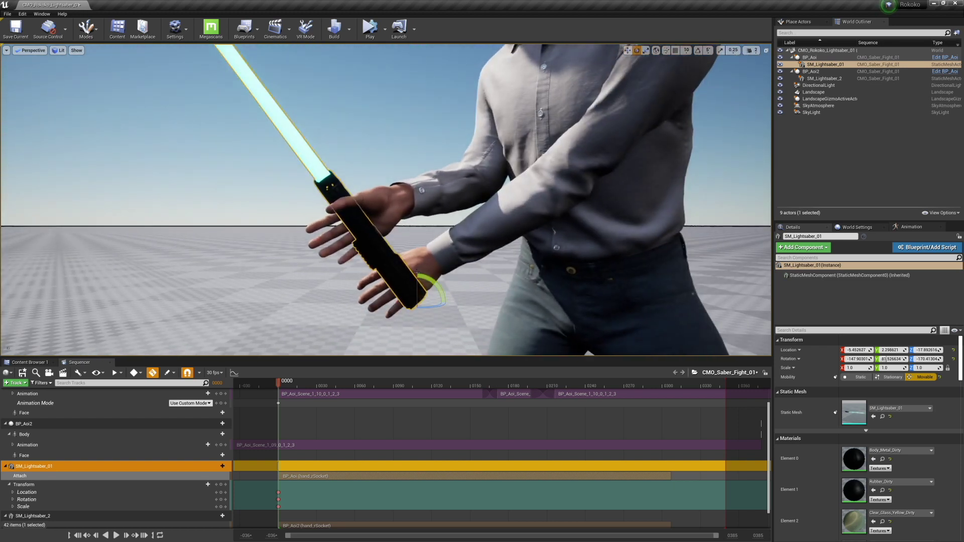
{"action": "left_click_drag", "start_coordinate": [440, 286], "coordinate": [444, 284]}
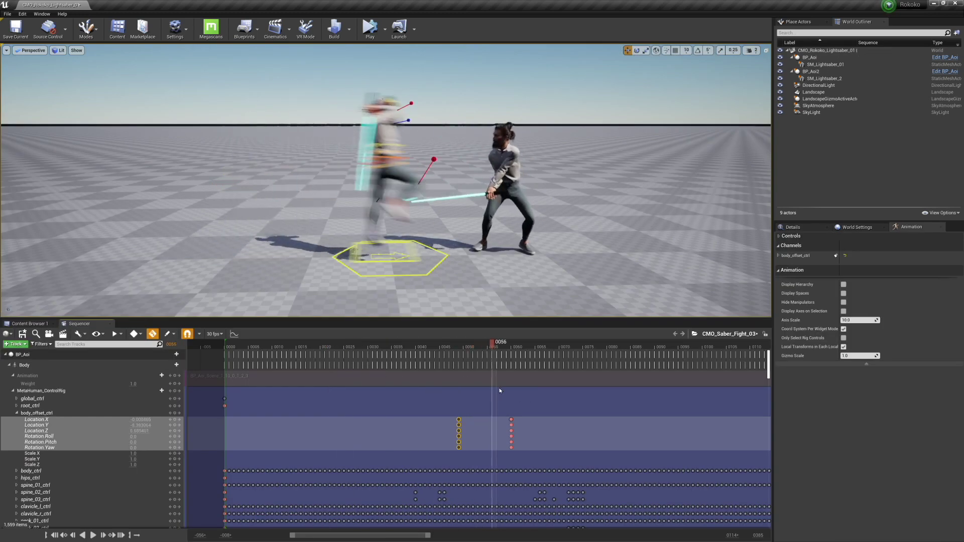
Rotate and raise hand_r_ik_ctrl at frame 50 so that the jumping fighter lifts the lightsaber above his head.
{"action": "left_click_drag", "start_coordinate": [559, 396], "coordinate": [444, 413]}
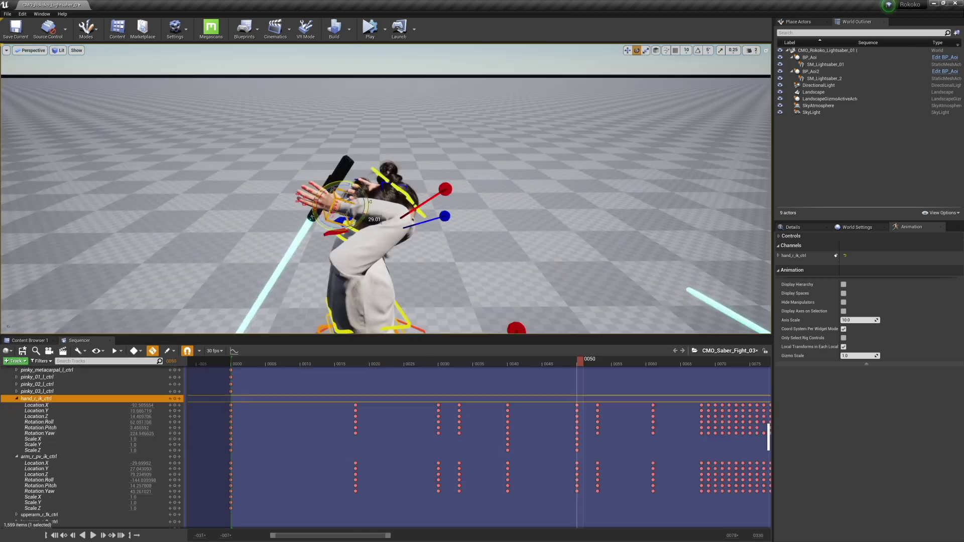
{"action": "left_click_drag", "start_coordinate": [373, 222], "coordinate": [382, 155]}
{"action": "right_click_drag", "start_coordinate": [382, 156], "coordinate": [404, 173]}
{"action": "left_click_drag", "start_coordinate": [381, 164], "coordinate": [387, 194]}
{"action": "left_click", "coordinate": [412, 257]}
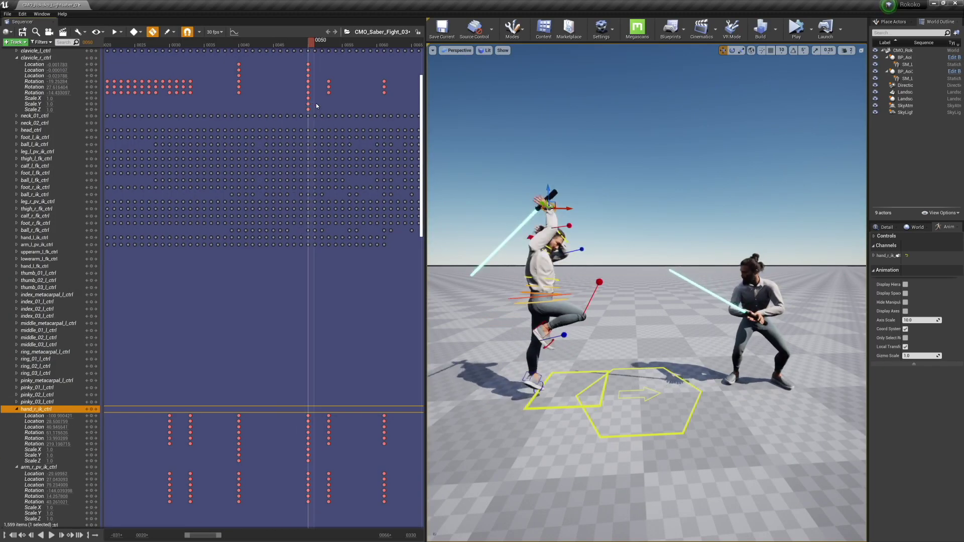
At frame 53, rotate hand_r_ik_ctrl to swing the blade behind the jumping fighter and raise the hand above his head.
{"action": "left_click_drag", "start_coordinate": [325, 105], "coordinate": [331, 110]}
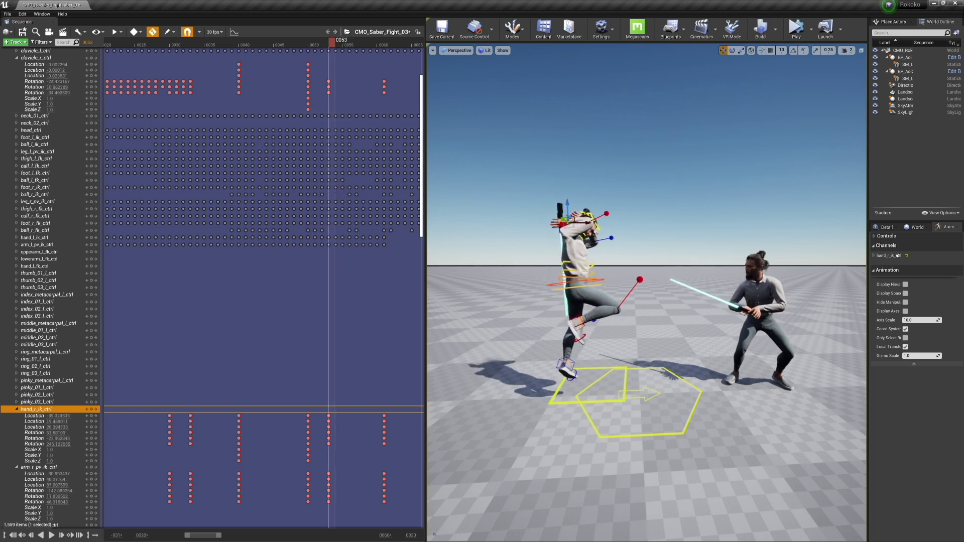
{"action": "right_click_drag", "start_coordinate": [647, 293], "coordinate": [662, 298]}
{"action": "right_click_drag", "start_coordinate": [517, 189], "coordinate": [517, 189]}
{"action": "key", "text": "e"}
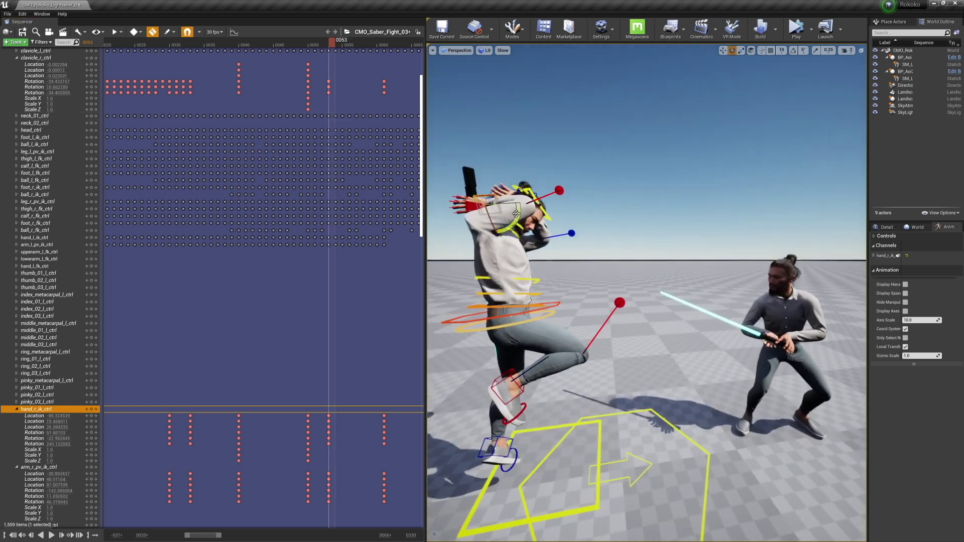
{"action": "left_click_drag", "start_coordinate": [522, 203], "coordinate": [549, 206]}
{"action": "right_click_drag", "start_coordinate": [549, 206], "coordinate": [527, 211]}
{"action": "key", "text": "w"}
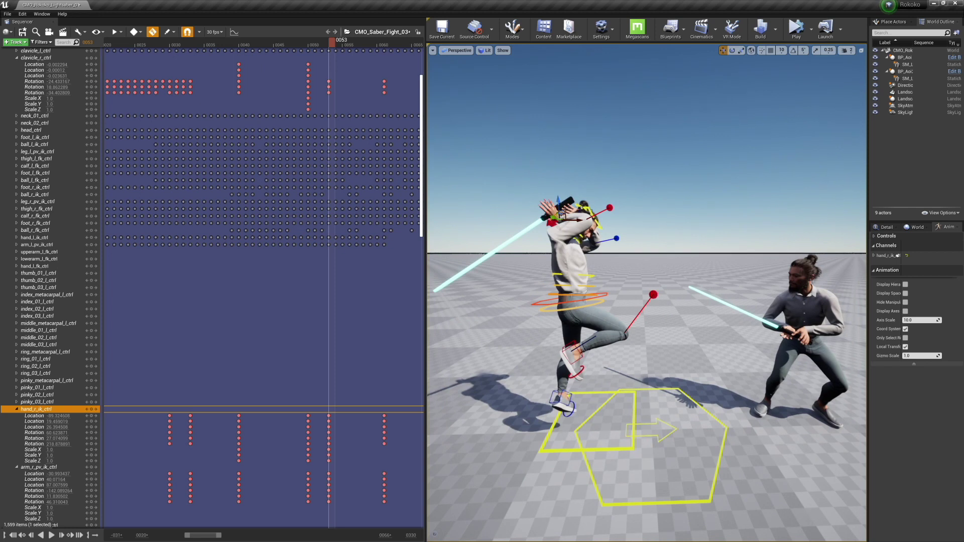
{"action": "left_click_drag", "start_coordinate": [565, 213], "coordinate": [582, 178]}
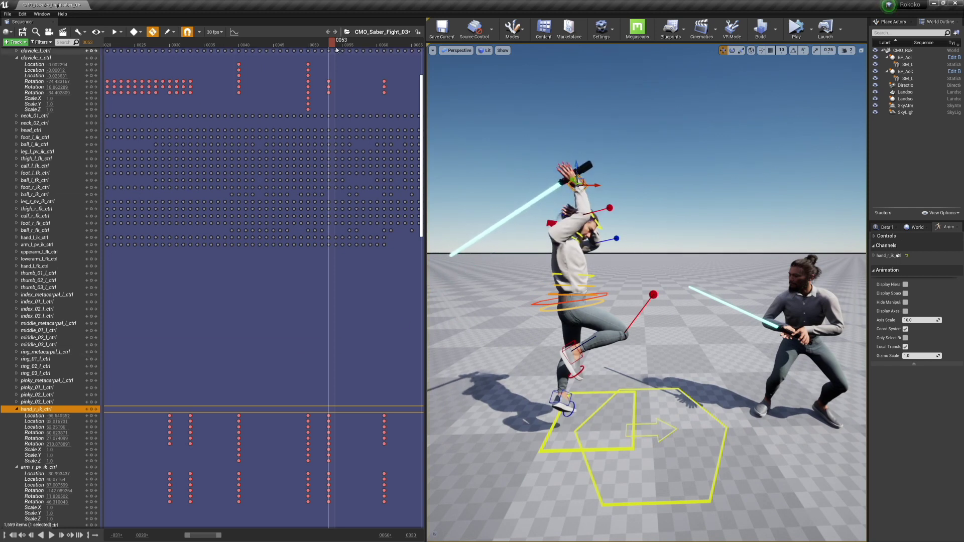
Examine the rest of the strike and the saber contact around frame 68 from a different angle.
{"action": "left_click_drag", "start_coordinate": [337, 49], "coordinate": [416, 90]}
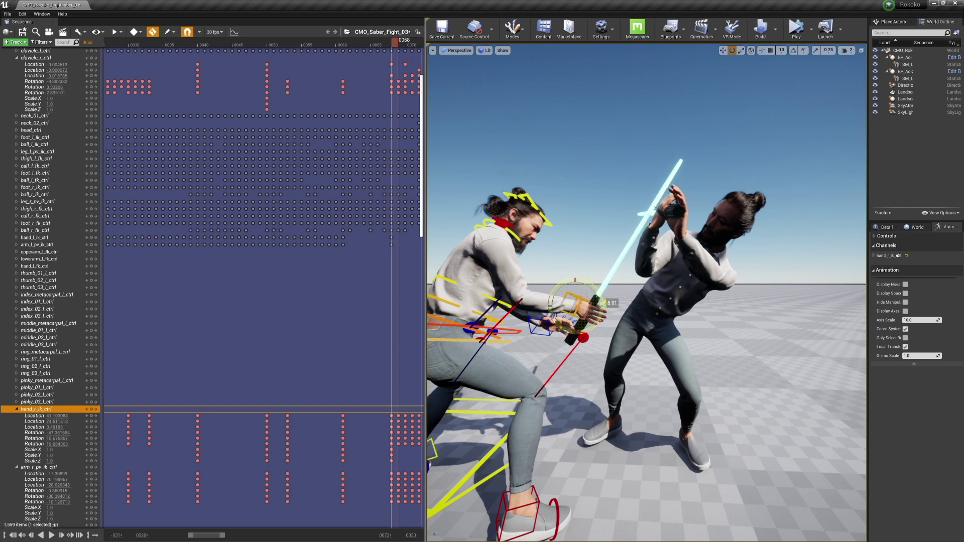
{"action": "left_click_drag", "start_coordinate": [595, 291], "coordinate": [668, 382], "text": "alt"}
{"action": "left_click_drag", "start_coordinate": [615, 346], "coordinate": [615, 354], "text": "alt"}
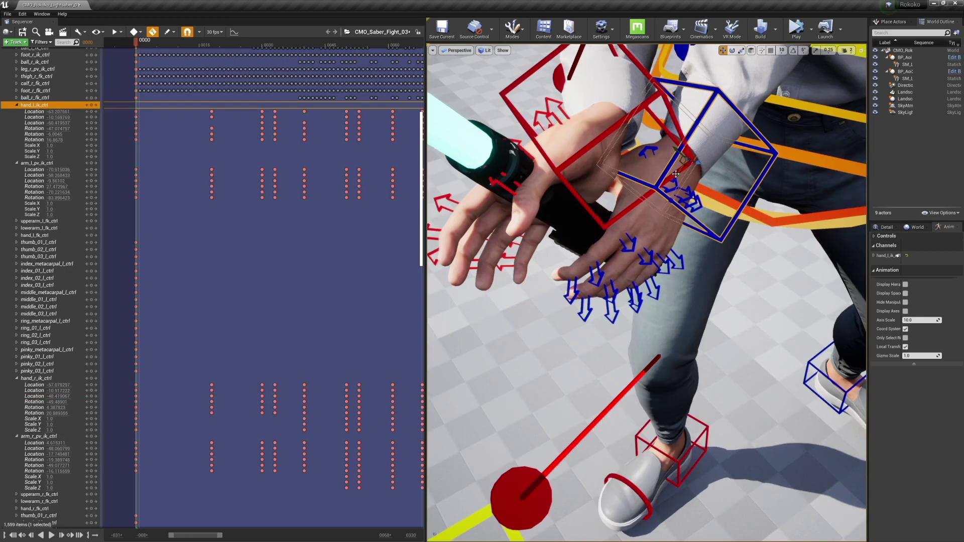
Reposition hand_l_ik_ctrl at frame 0 to fit the left hand to the lightsaber hilt, and check the arm pose at frame 18.
{"action": "mouse_move", "coordinate": [676, 173]}
{"action": "left_mouse_down"}
{"action": "mouse_move", "coordinate": [671, 199]}
{"action": "mouse_move", "coordinate": [684, 181]}
{"action": "left_mouse_up"}
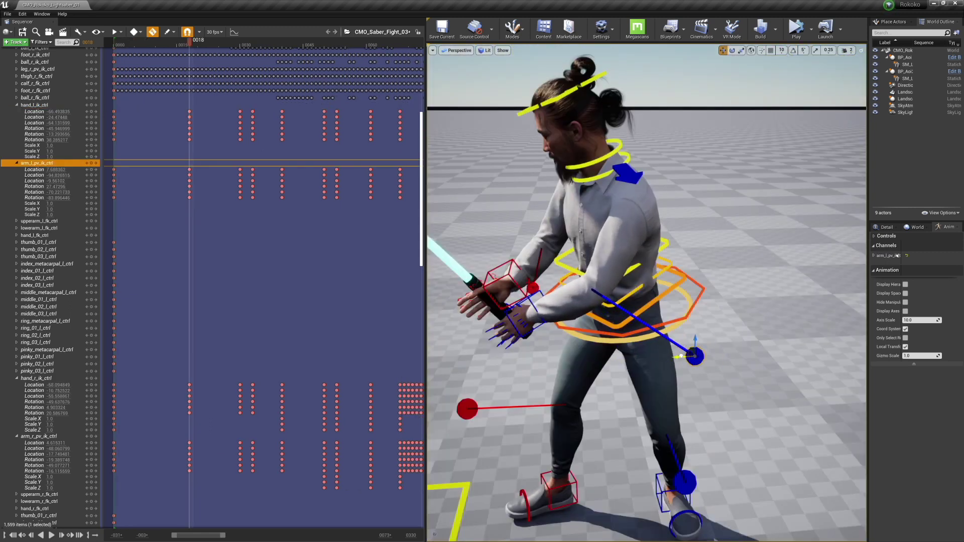
{"action": "left_click_drag", "start_coordinate": [681, 356], "coordinate": [677, 294], "text": "alt"}
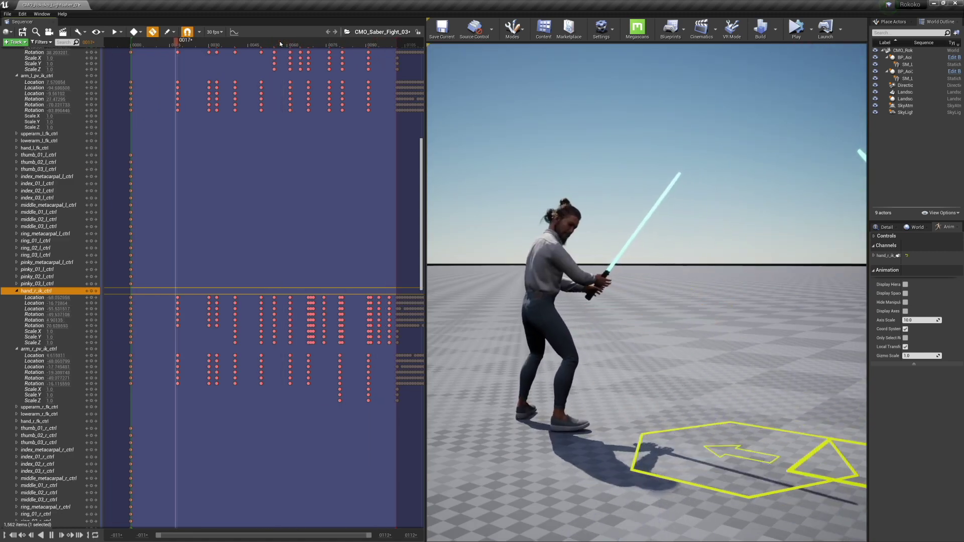
Review the other fighter's swing and move hand_l_ik_ctrl at frame 336 to fit the left hand to the hilt.
{"action": "left_click", "coordinate": [284, 43]}
{"action": "left_click_drag", "start_coordinate": [284, 43], "coordinate": [349, 43]}
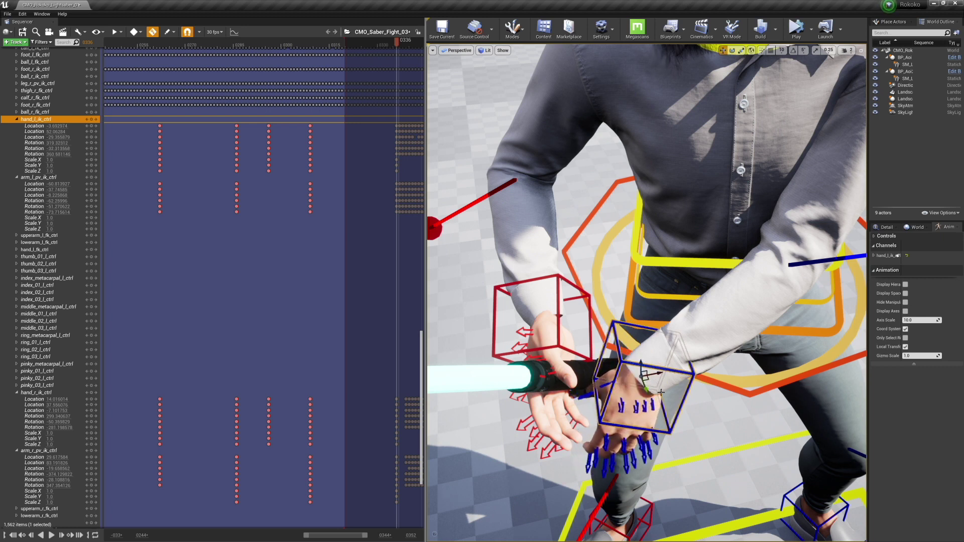
{"action": "left_click_drag", "start_coordinate": [661, 392], "coordinate": [653, 341]}
{"action": "left_click_drag", "start_coordinate": [653, 341], "coordinate": [577, 267], "text": "alt"}
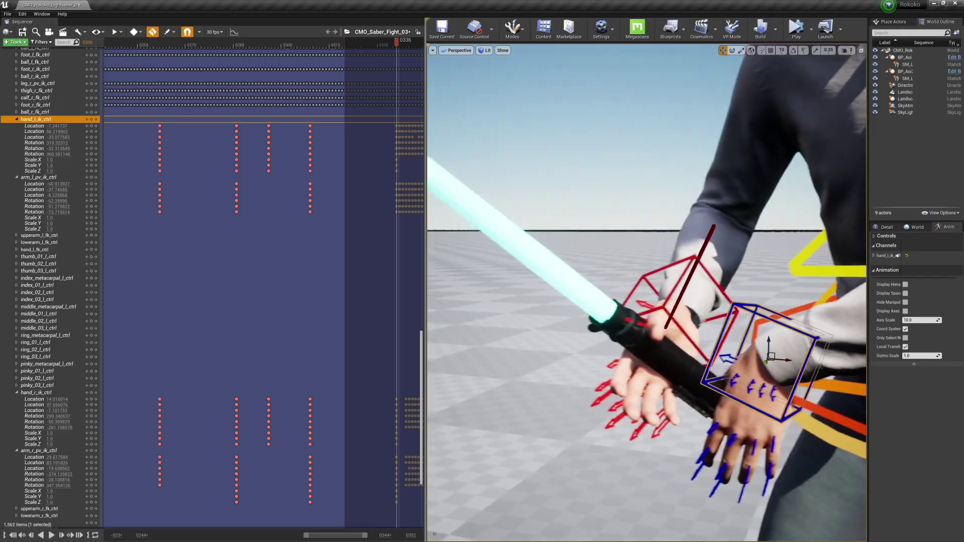